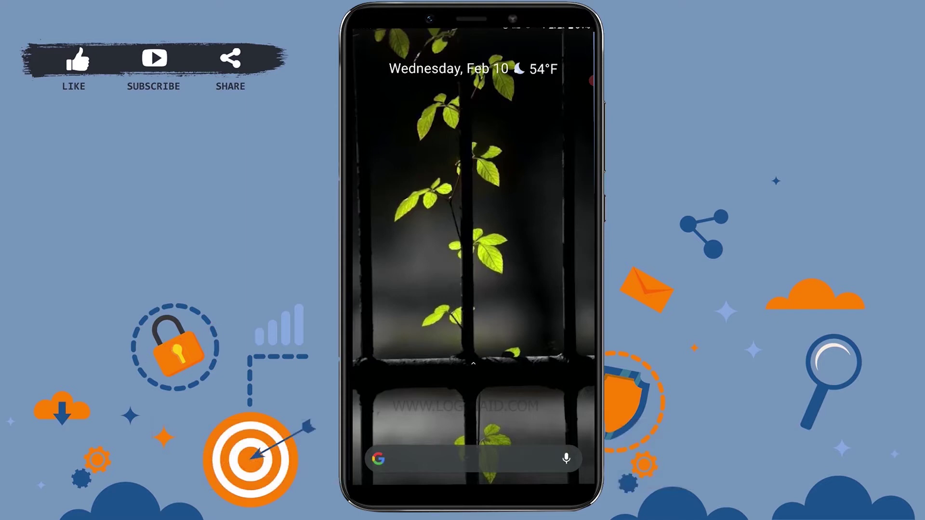
Search the Play Store for 'viber', install Viber Messenger, and launch it.
drag(473, 477, 473, 289)
click(382, 446)
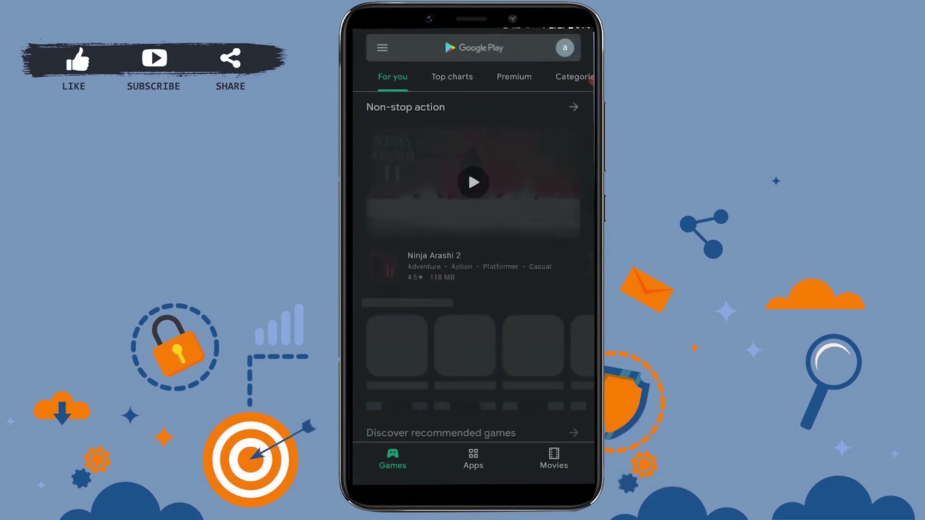
click(472, 47)
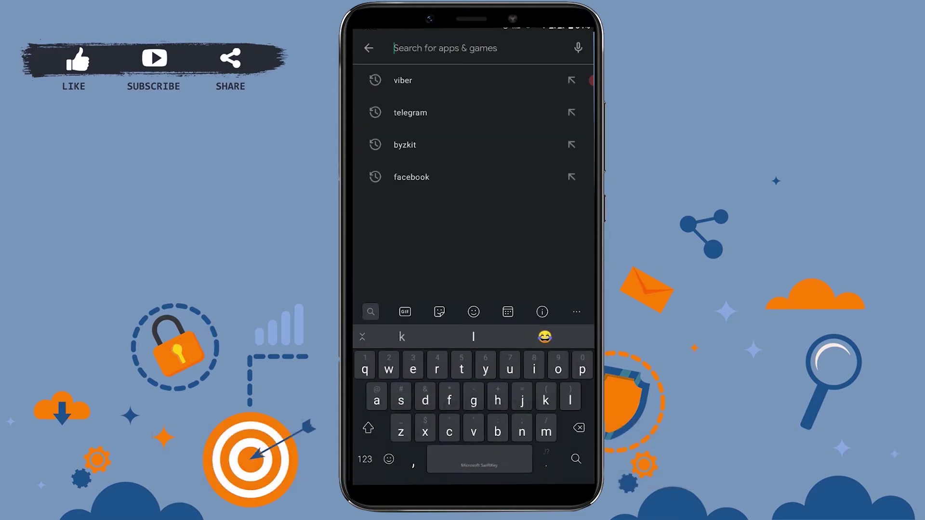
text(vibe)
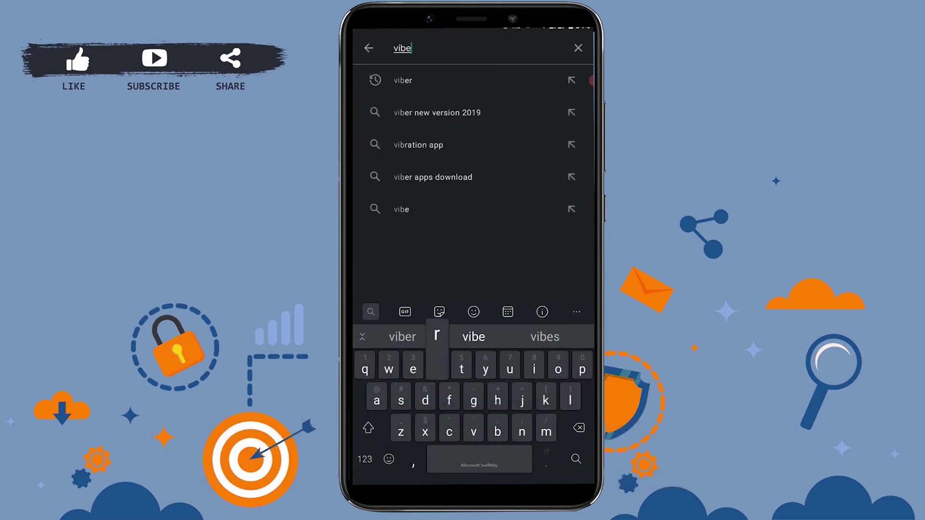
text(r)
key(Return)
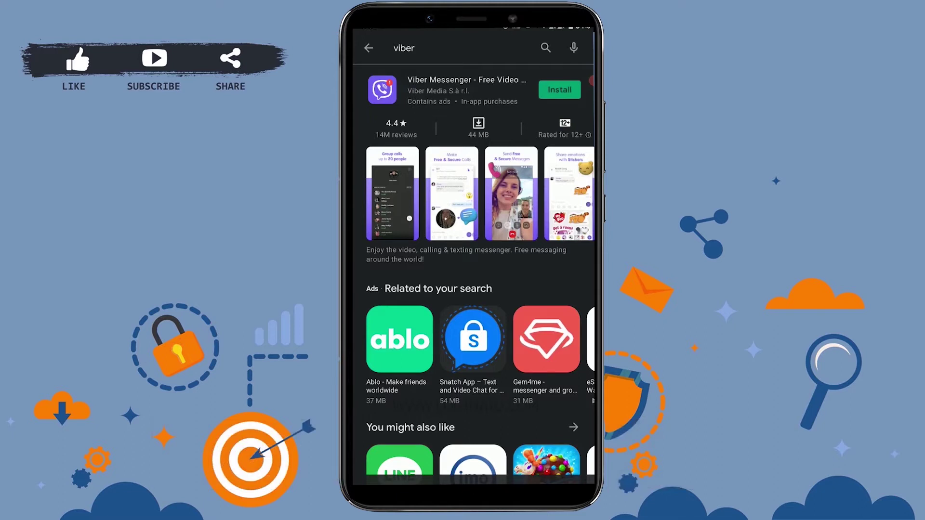
click(559, 89)
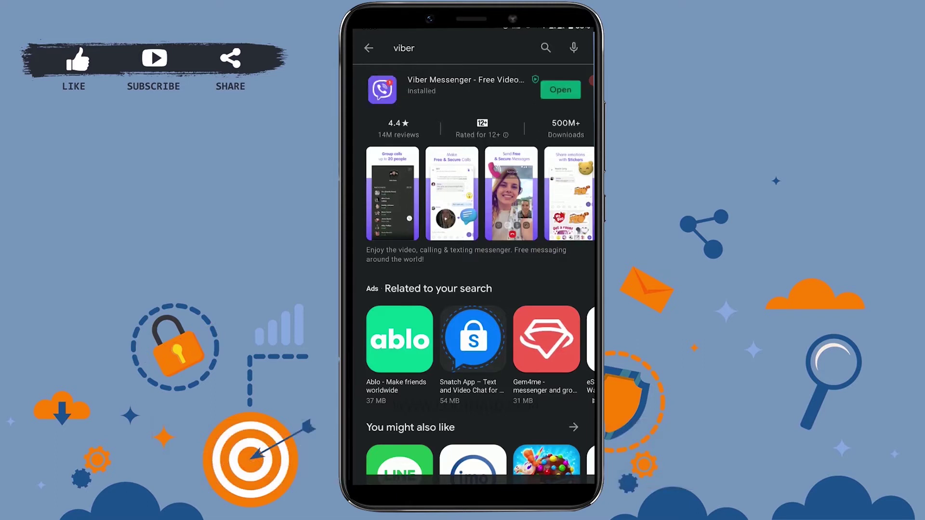
click(560, 89)
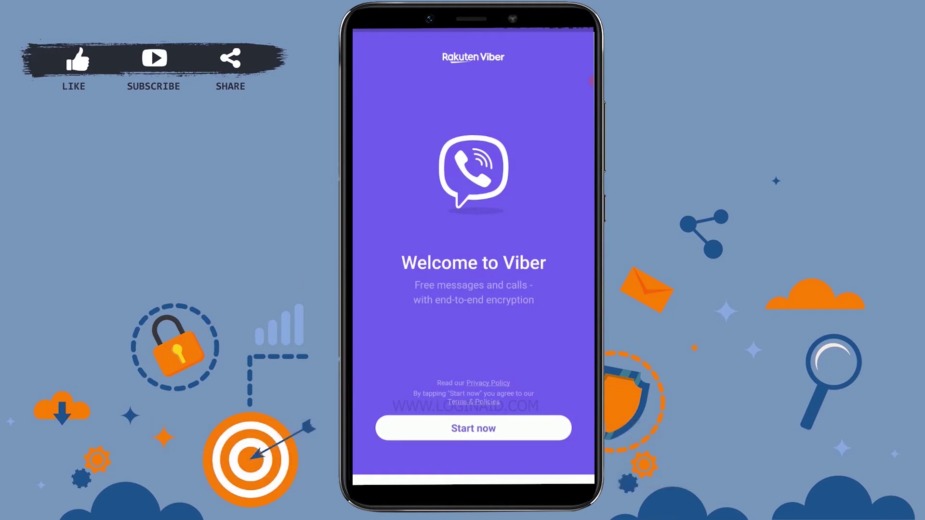
Start Viber registration, check the country list, and submit the phone number.
click(474, 428)
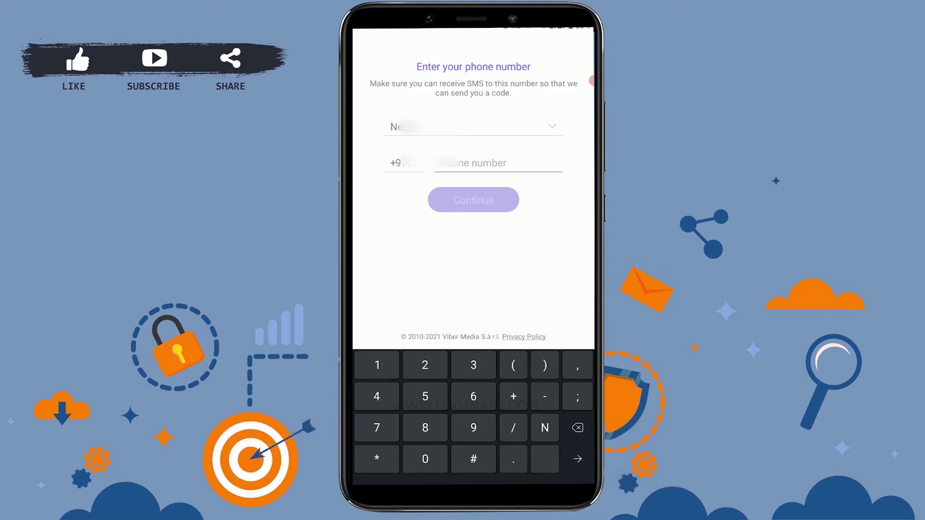
click(473, 126)
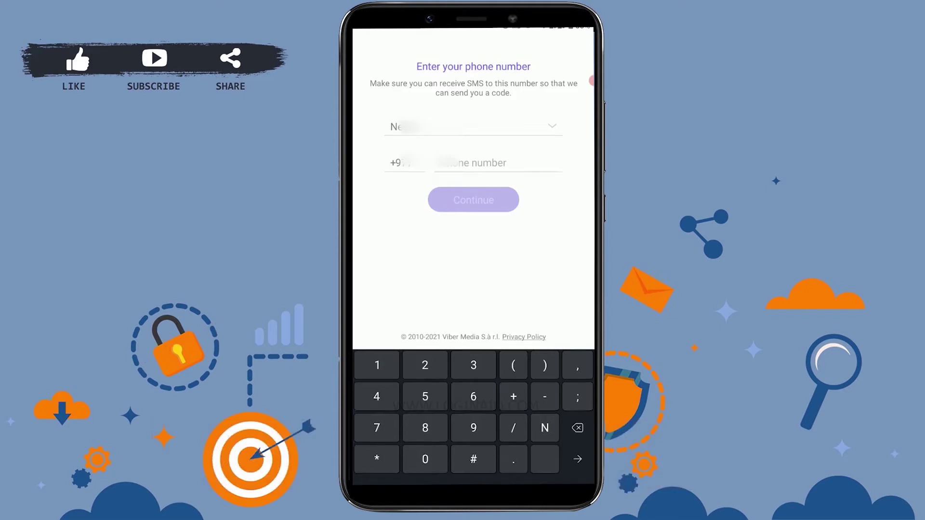
scroll(473, 270, down, 20)
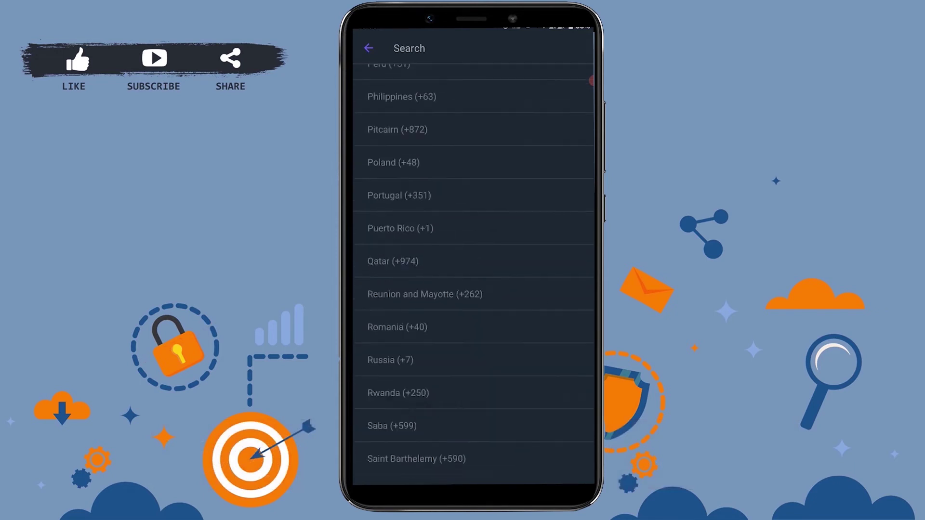
click(368, 49)
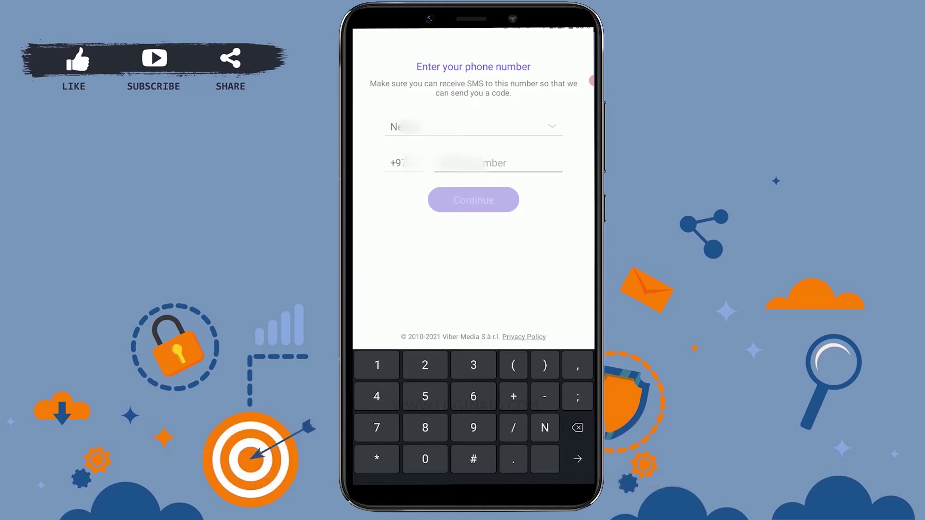
text(506)
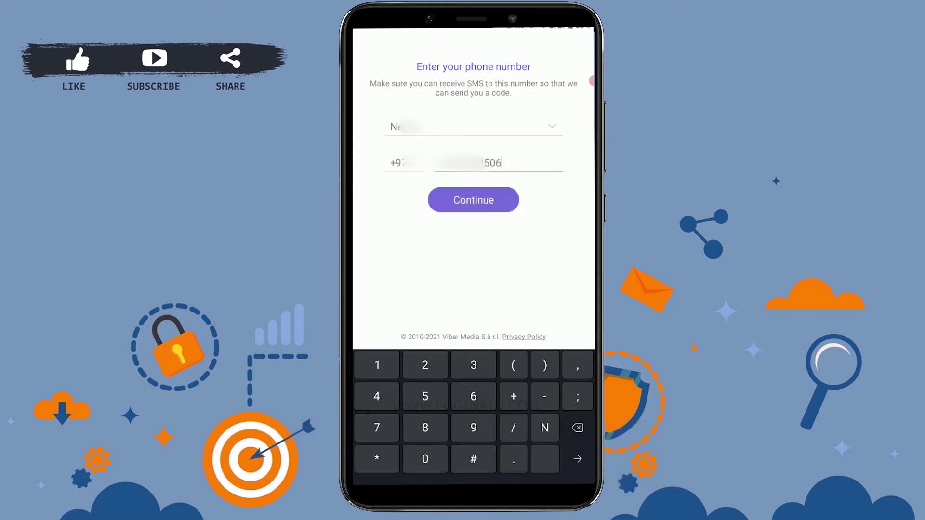
click(473, 199)
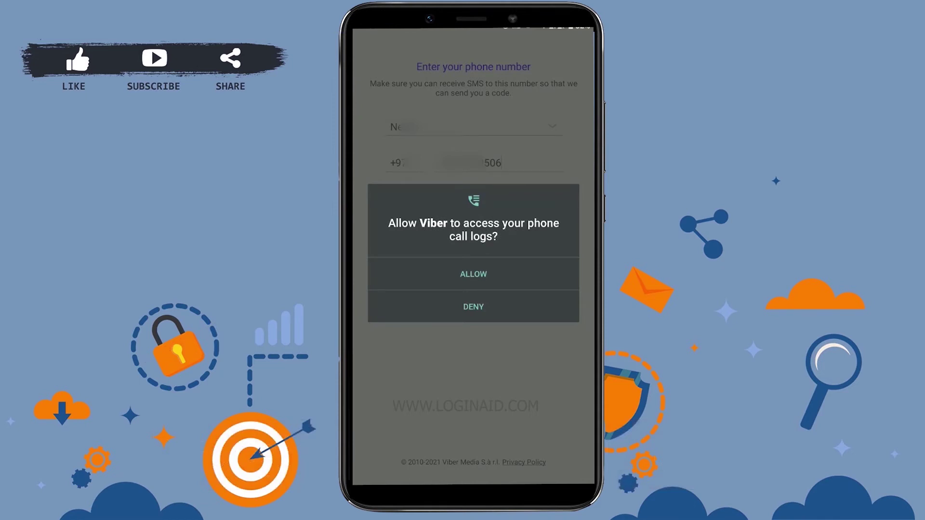
Allow Viber access to the phone's call logs.
click(473, 273)
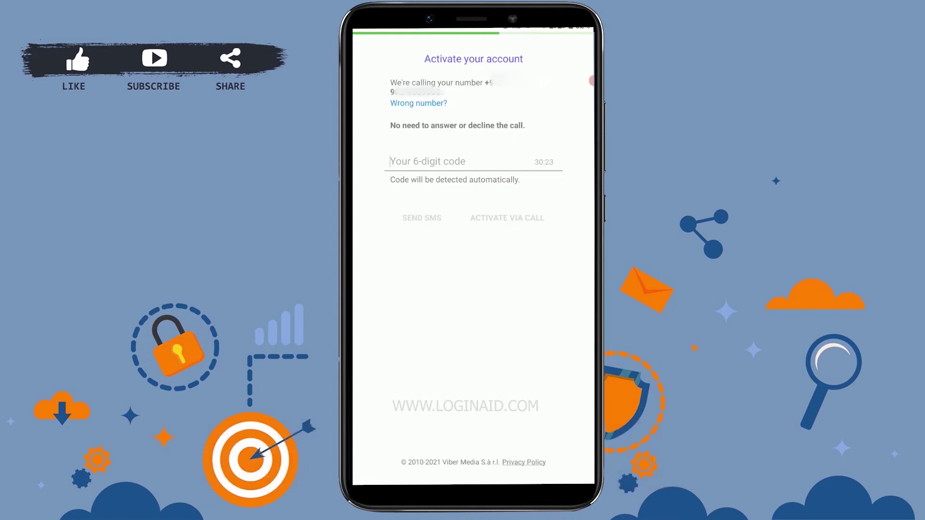
Copy the SMS verification code from the notification and autofill it into the code field.
drag(472, 29, 472, 289)
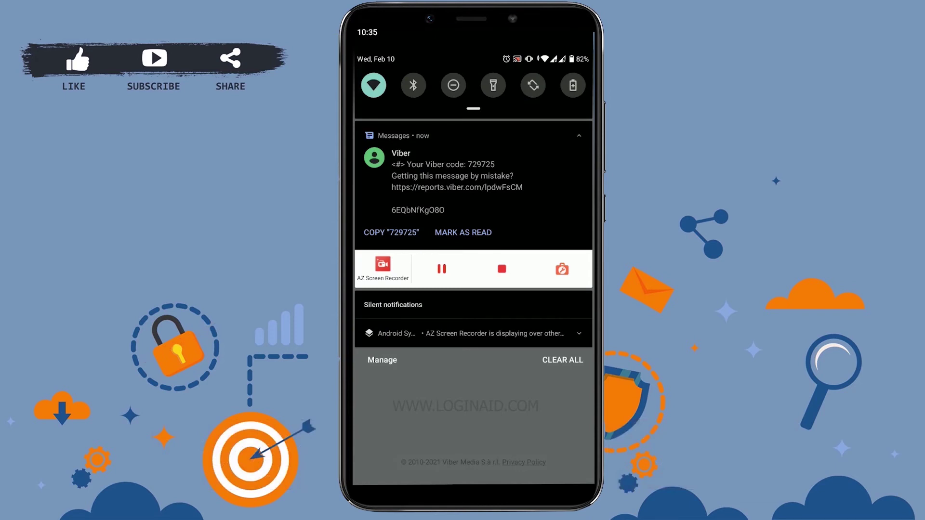
click(391, 232)
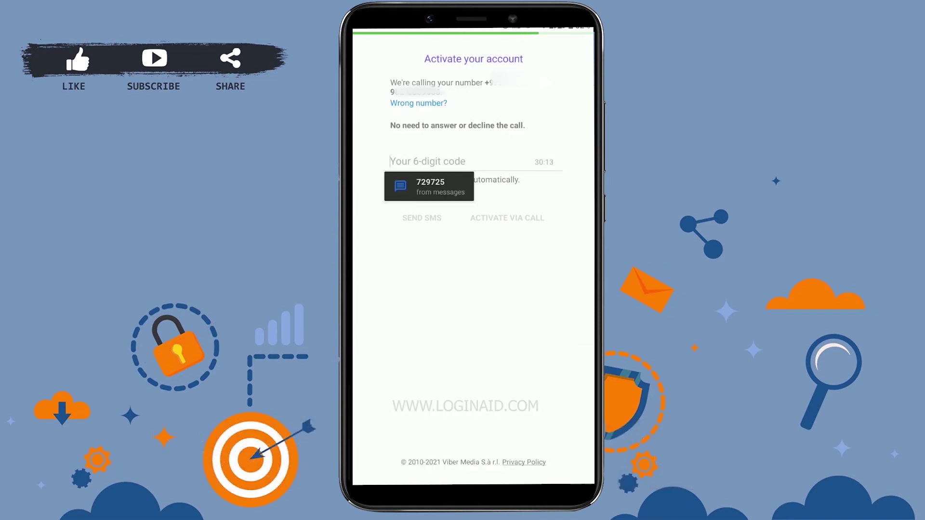
click(429, 185)
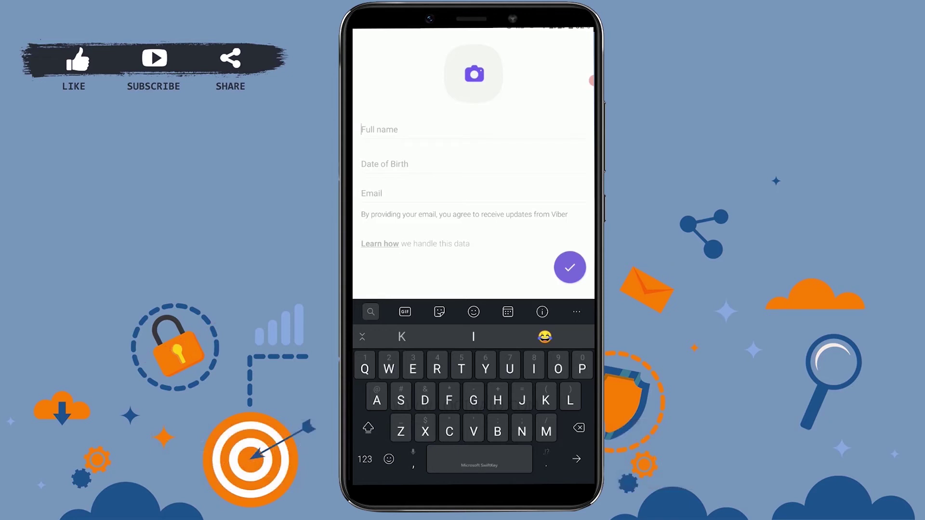
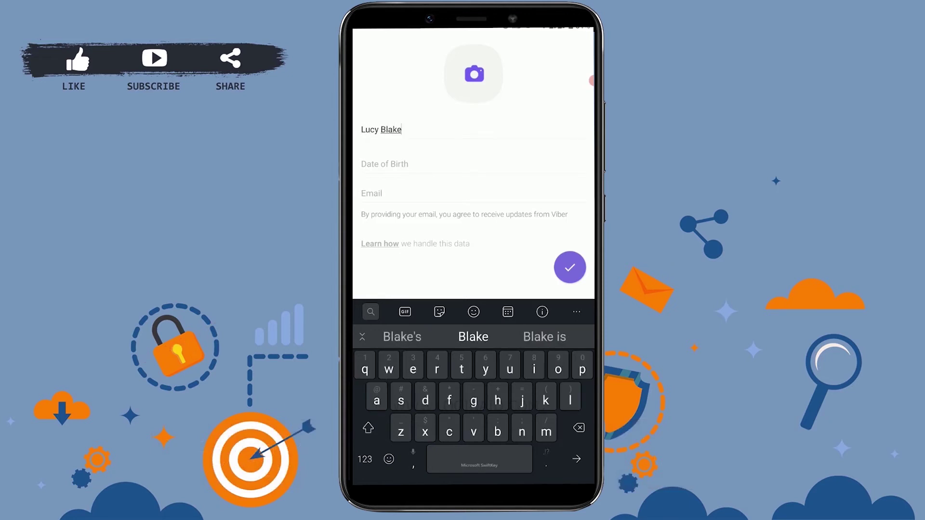
click(384, 164)
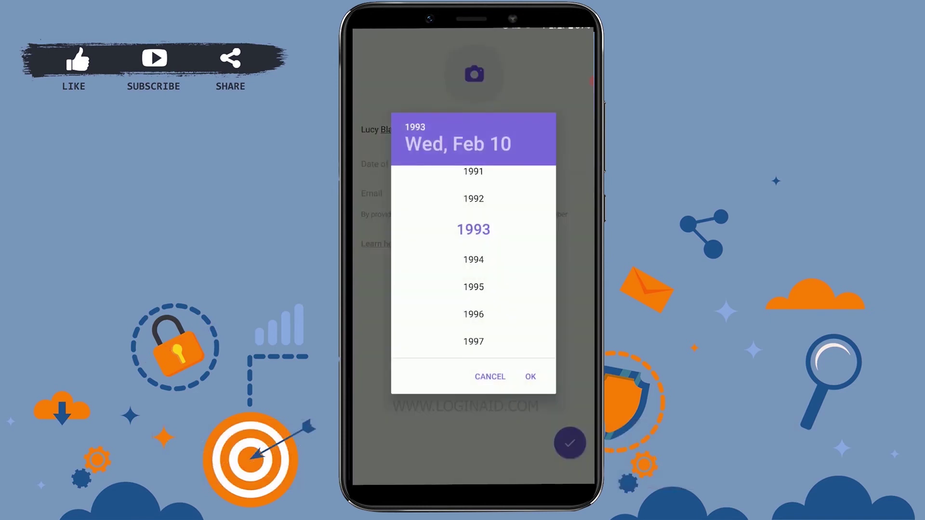
click(473, 286)
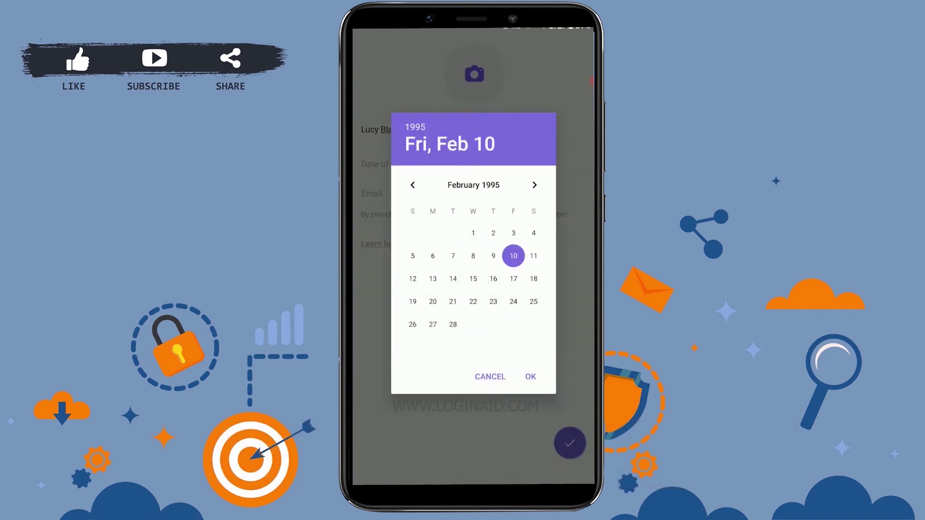
click(453, 278)
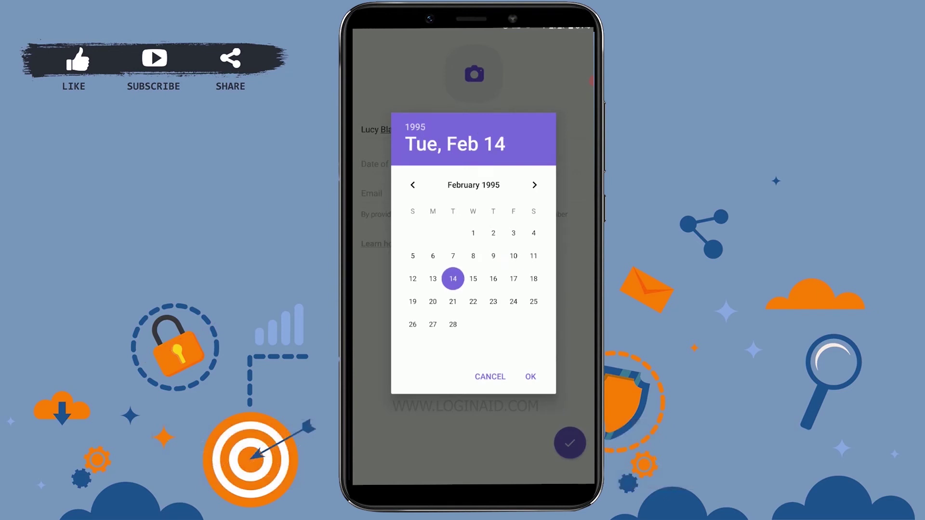
click(531, 376)
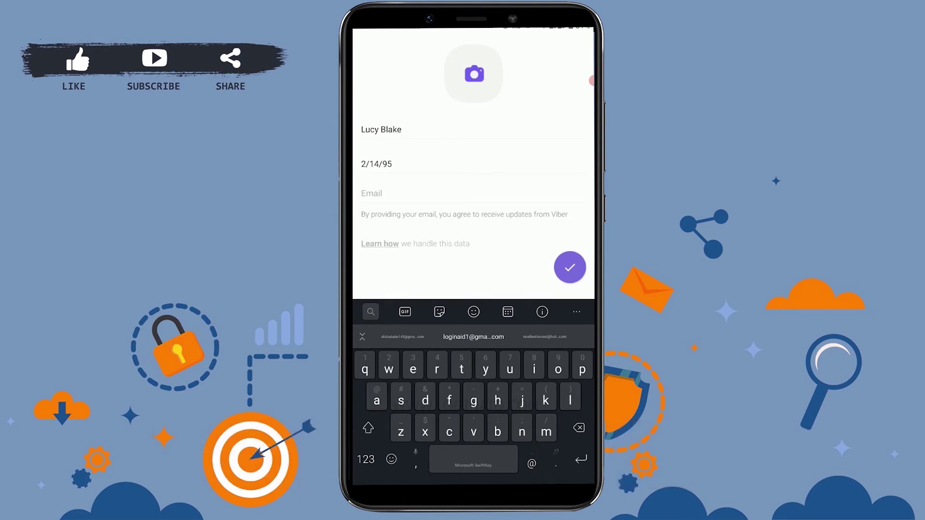
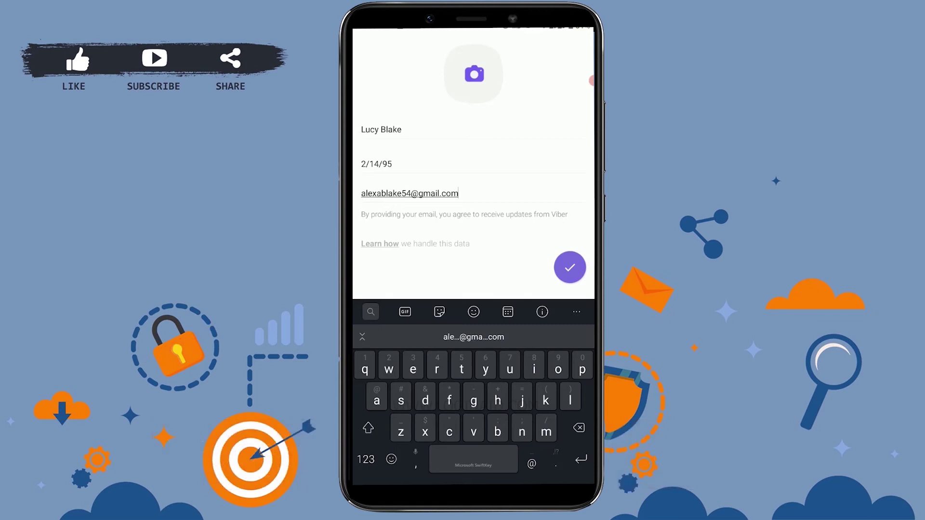
click(569, 267)
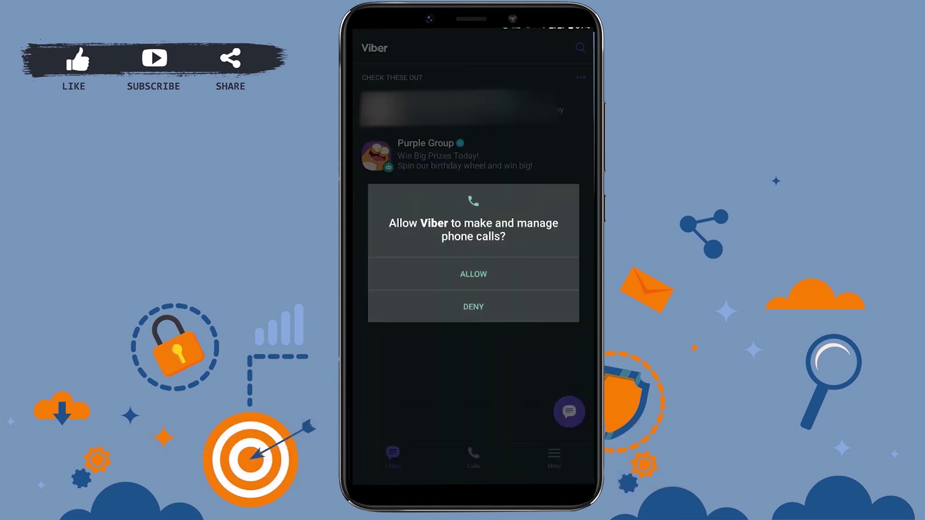
Allow phone calls and camera, deny location, and allow audio recording for Viber.
click(474, 274)
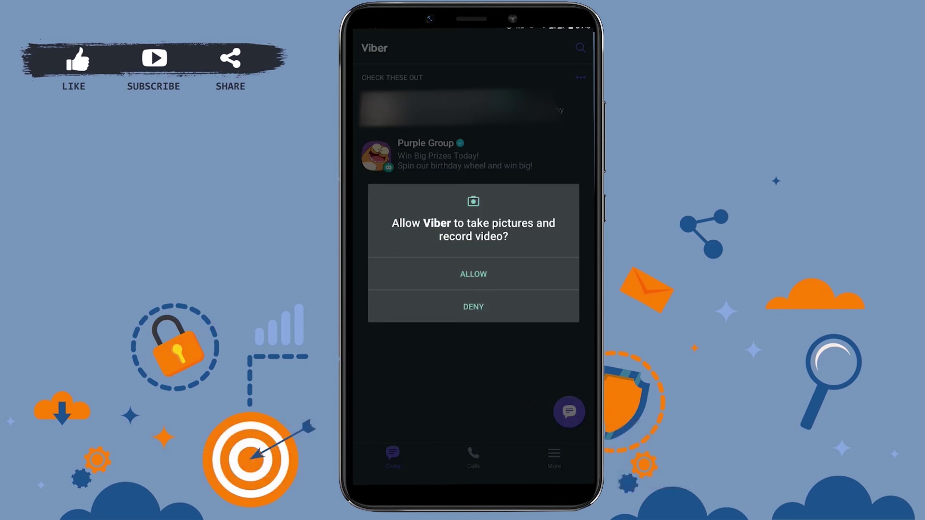
click(473, 274)
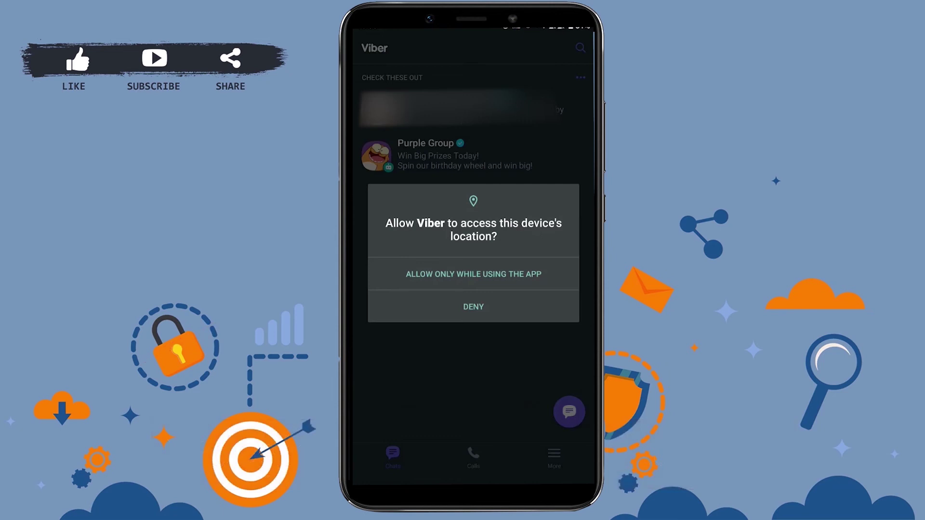
click(473, 307)
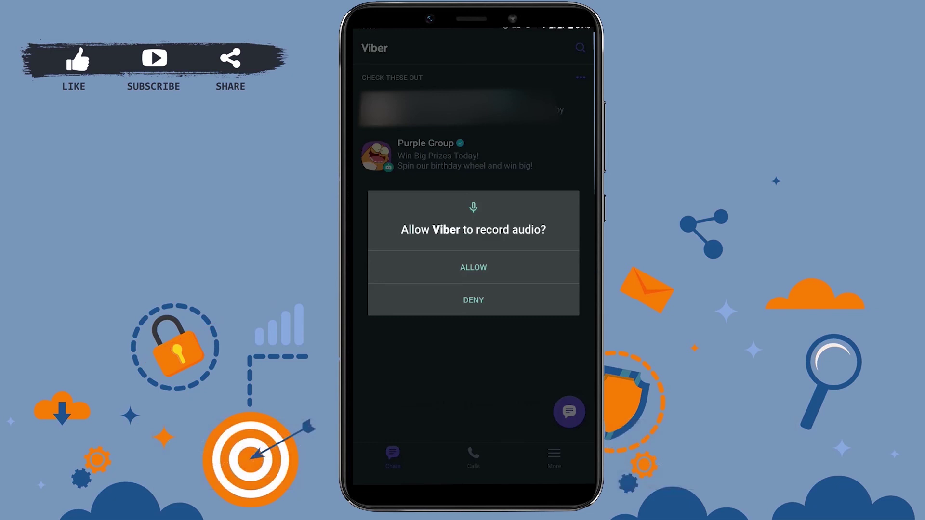
click(473, 267)
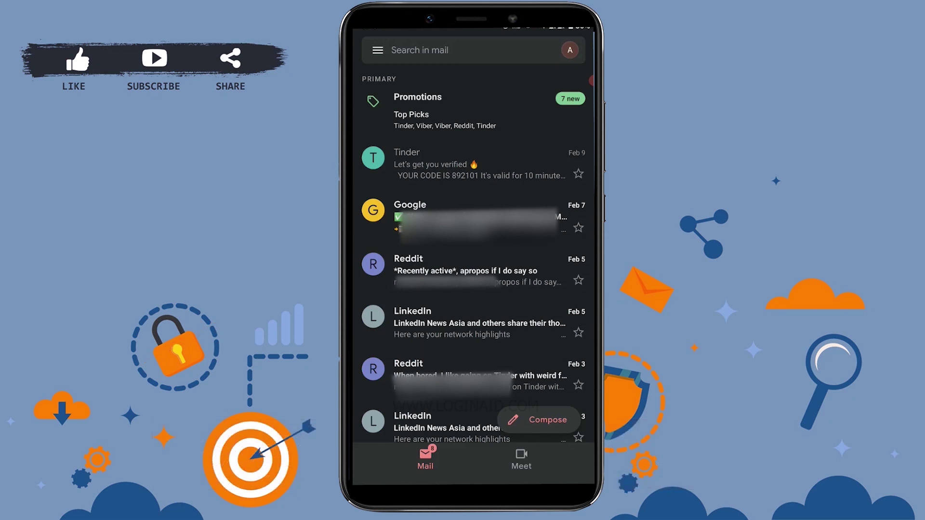
Open Viber's 'Hello ! Quick email check to start' message under Gmail's Promotions.
click(475, 111)
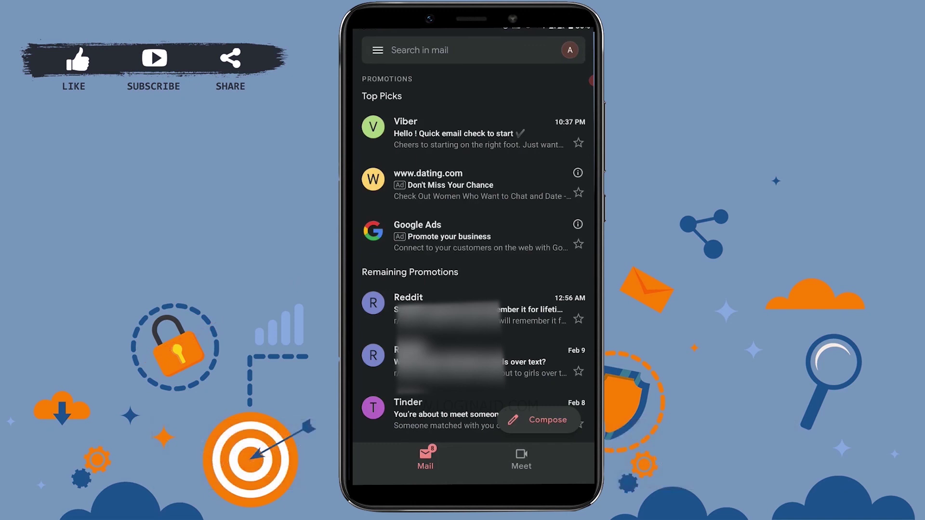
click(474, 133)
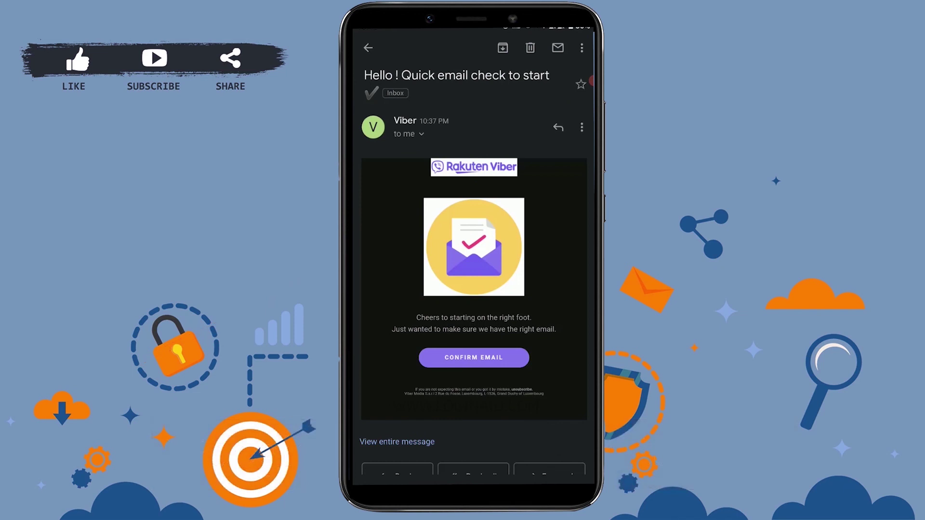
Confirm the email address with CONFIRM EMAIL, then go back to Viber from the verified page.
click(473, 358)
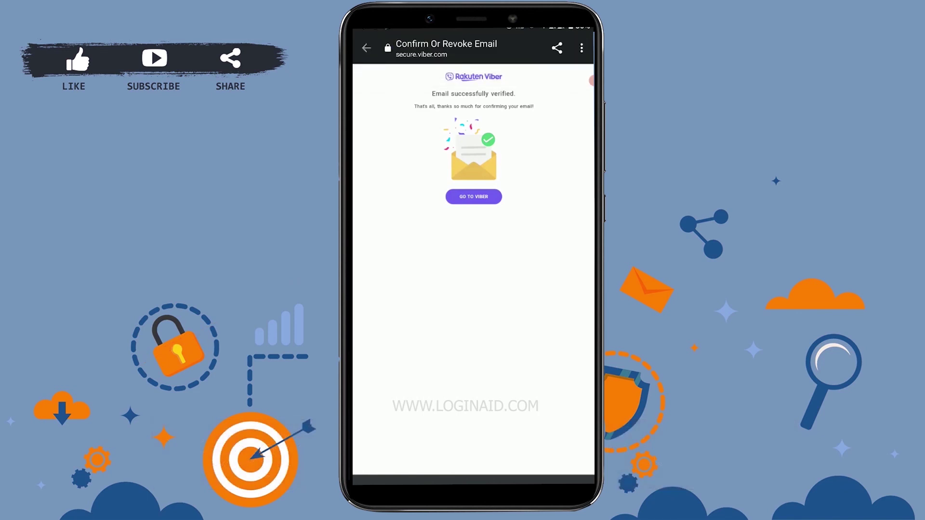
click(473, 197)
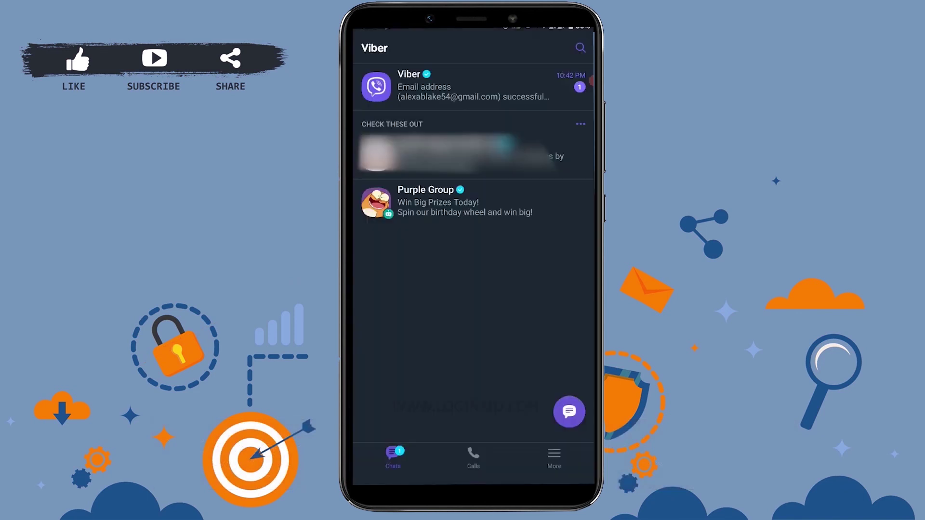